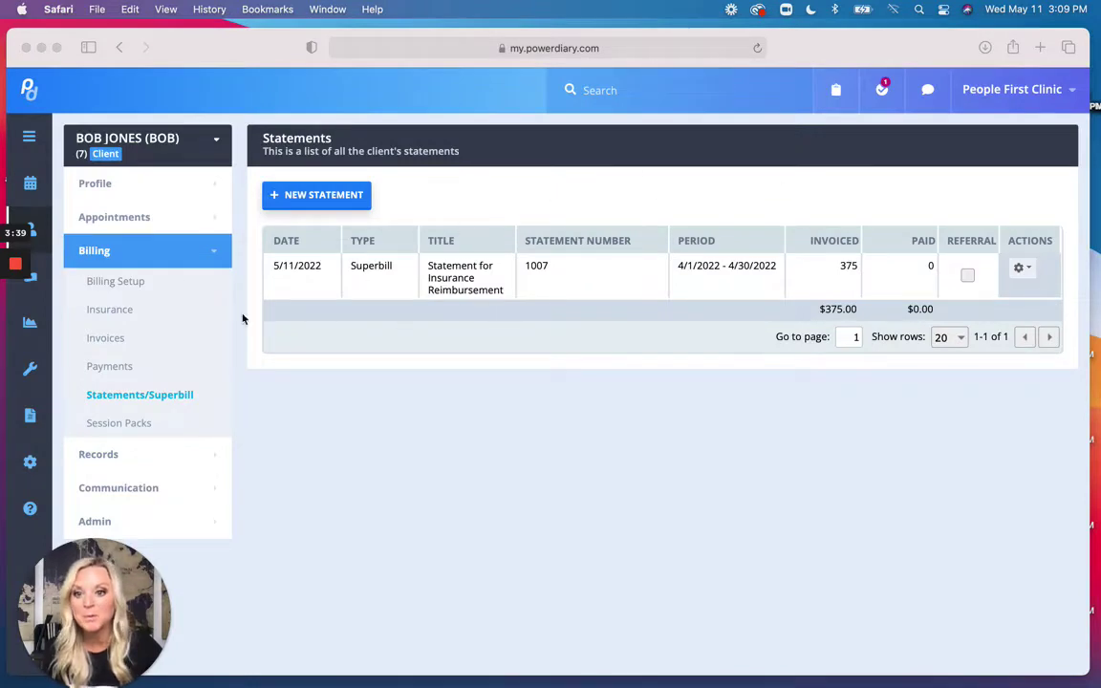
Open the Physiologic Monitoring Treatment - 60 minutes service from the Services setup, save it, and update all future dated invoices.
click(30, 414)
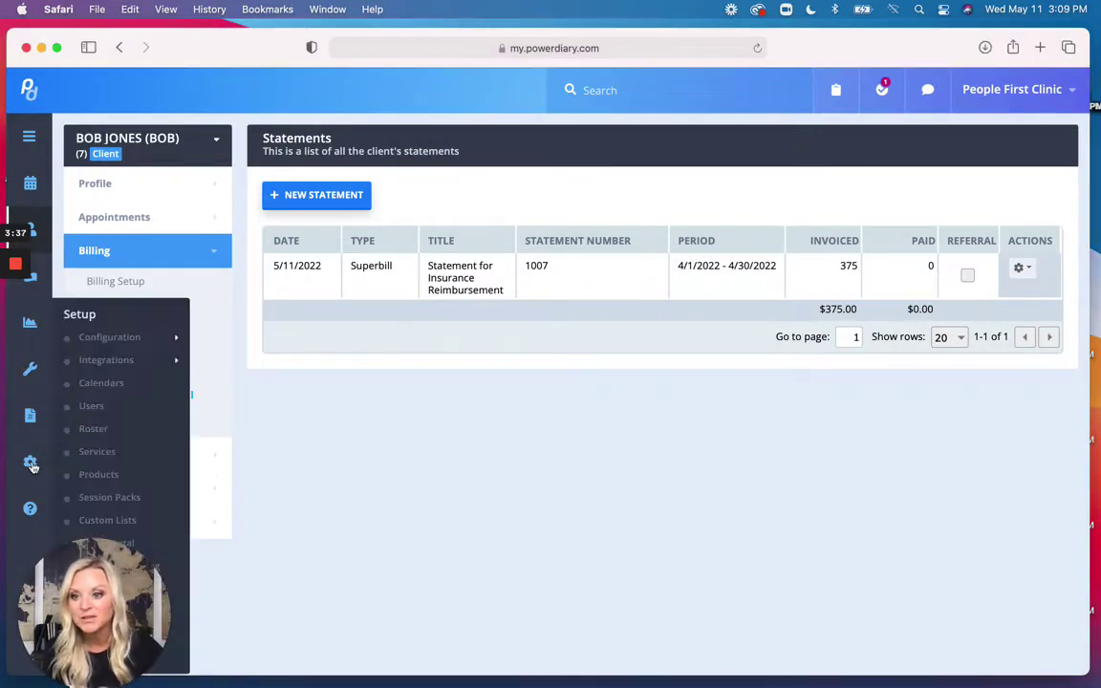
mouse_move(31, 462)
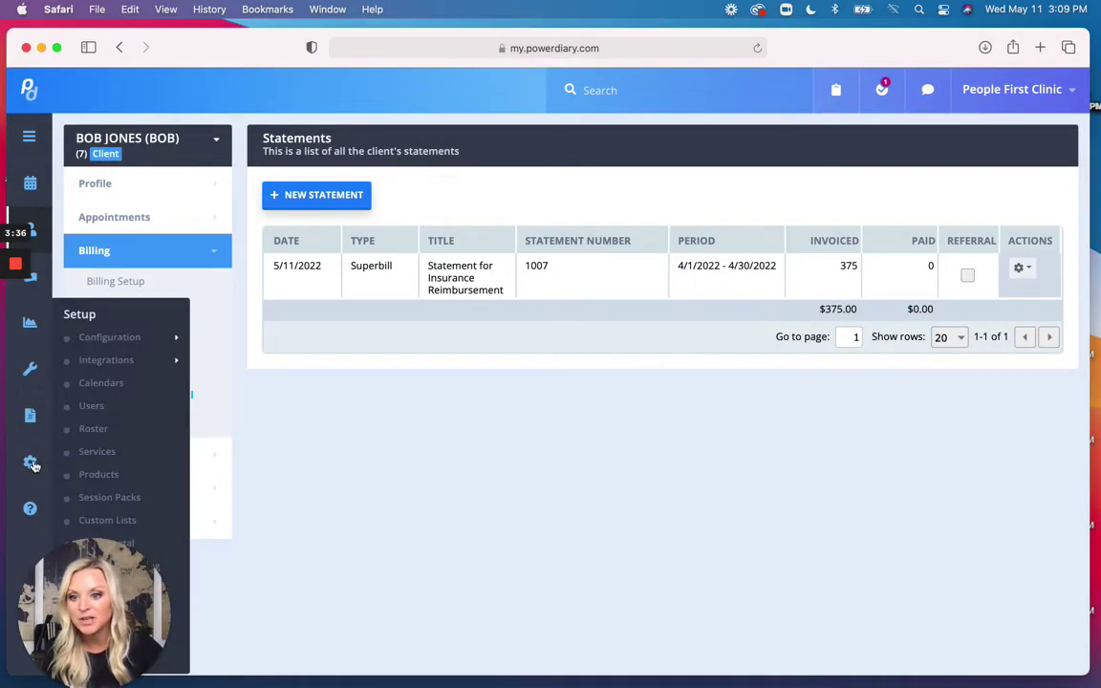
click(111, 455)
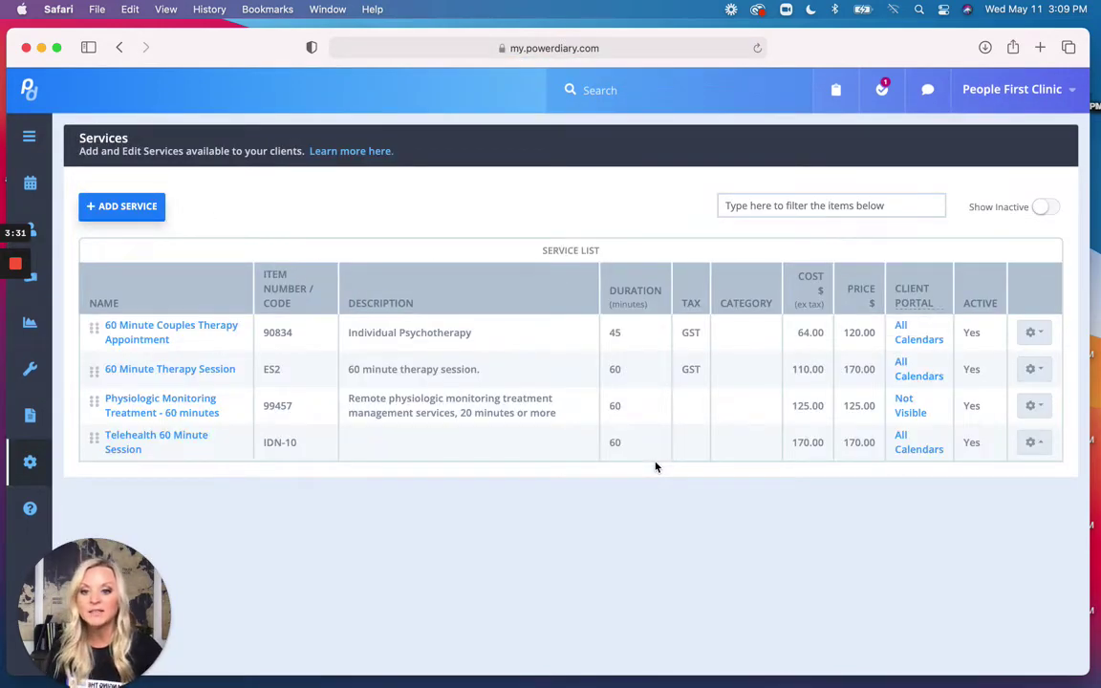
click(203, 404)
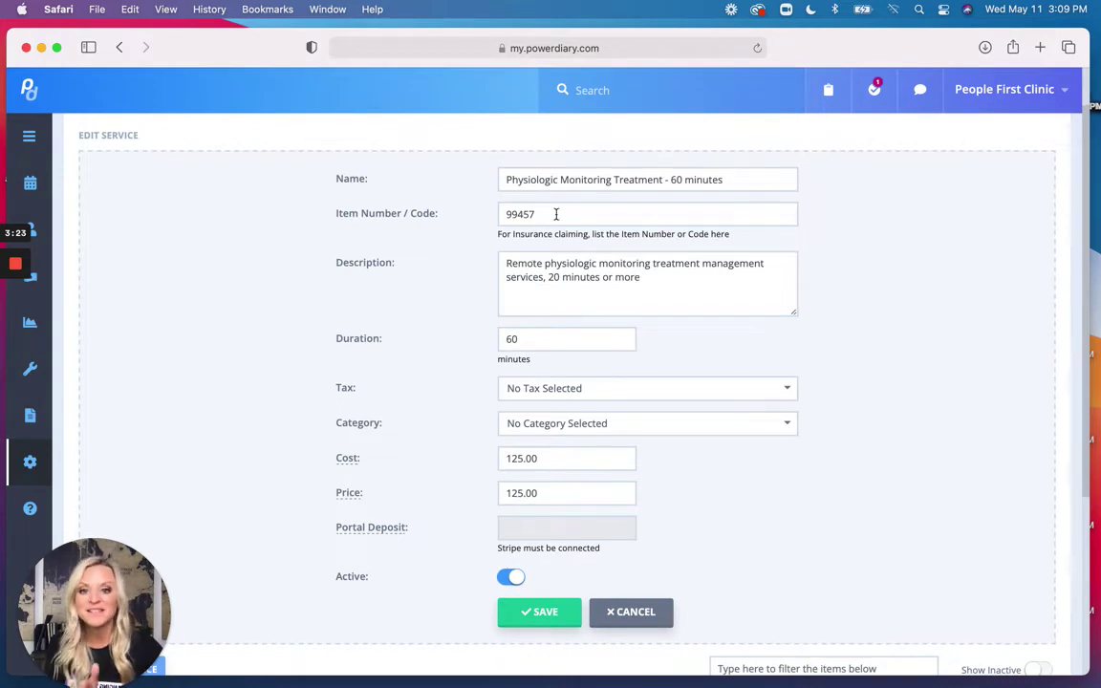
scroll(556, 214, down, 1)
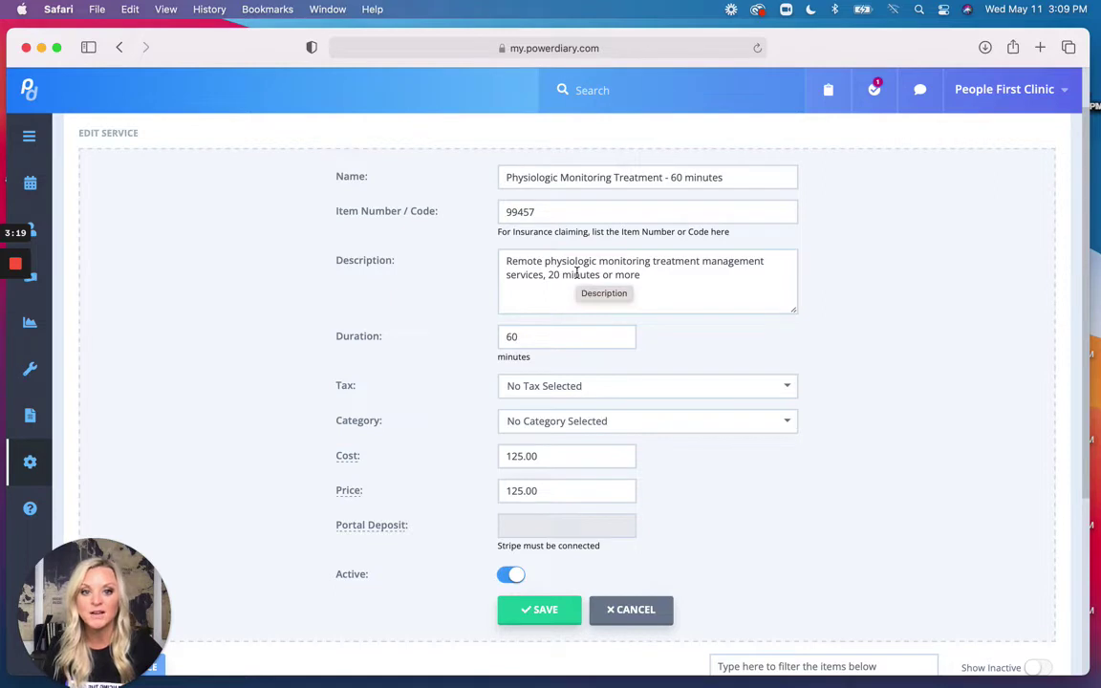
scroll(574, 273, down, 1)
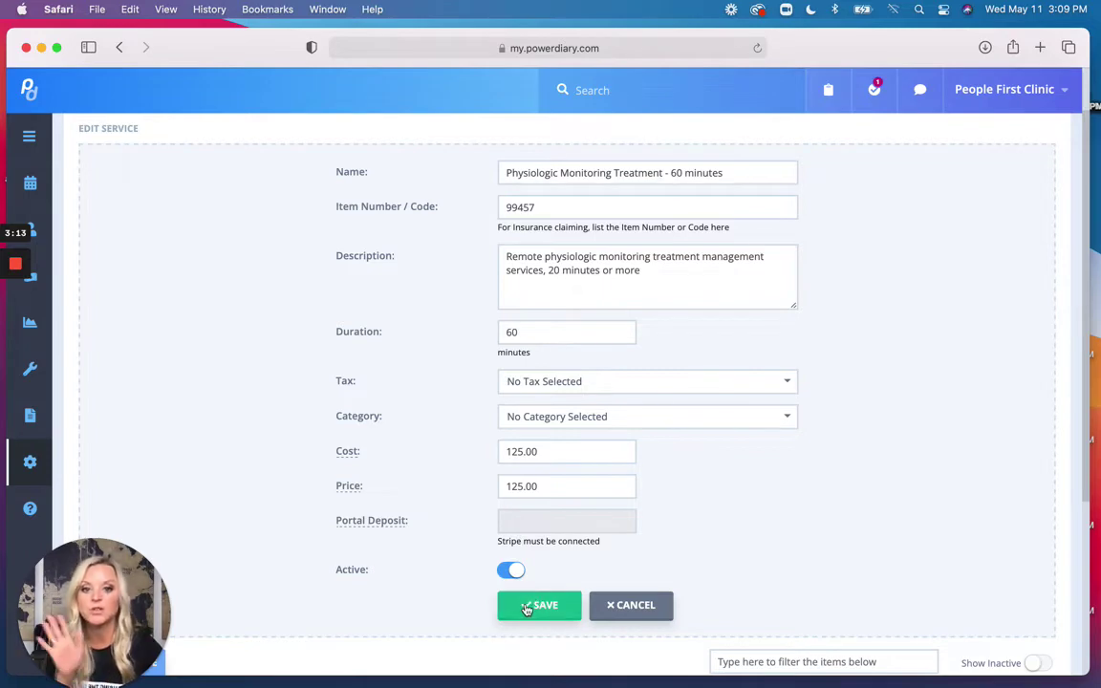
click(526, 609)
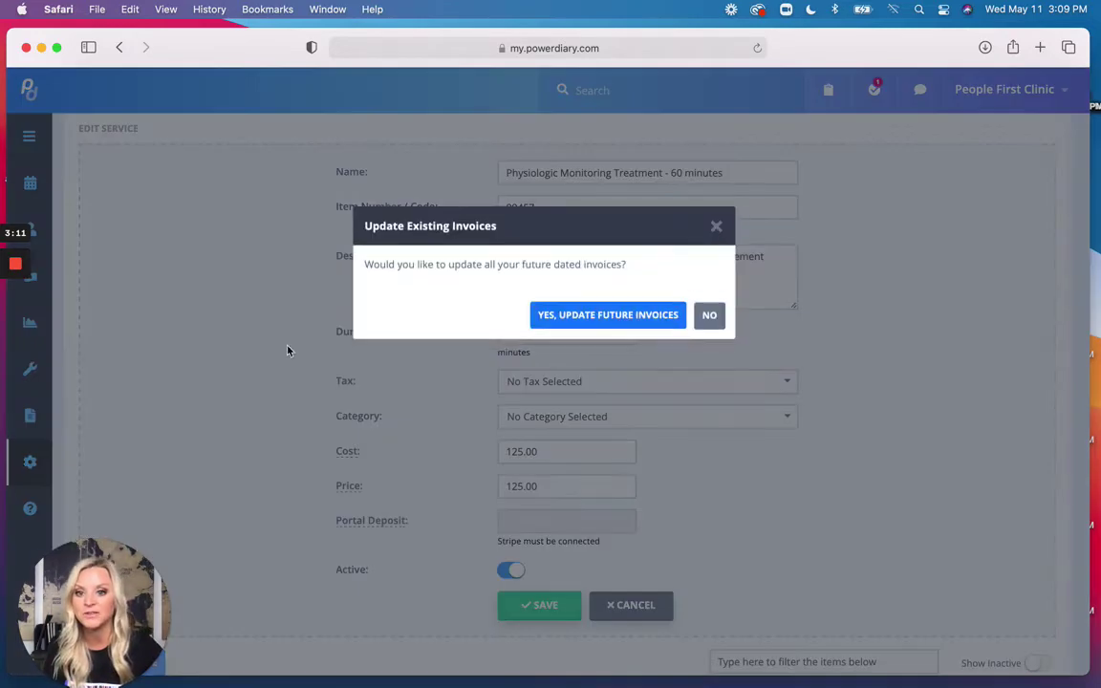
click(546, 314)
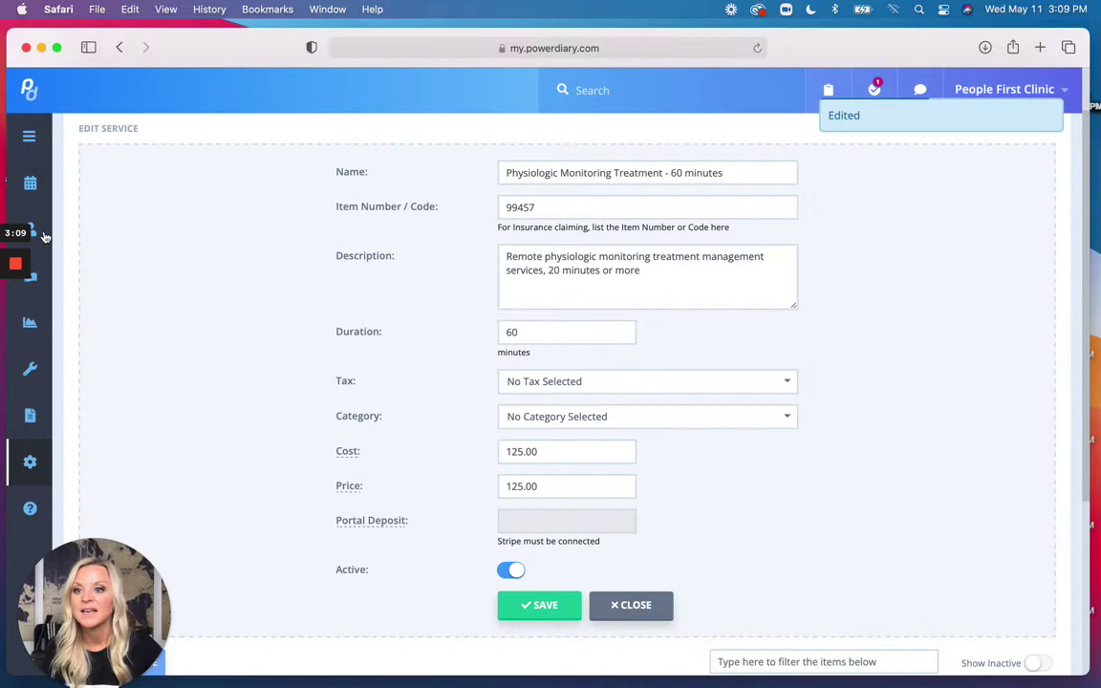
Open the first recent client's Billing Setup and examine the diagnosis code and description in Extra Invoice Info.
mouse_move(41, 236)
click(95, 273)
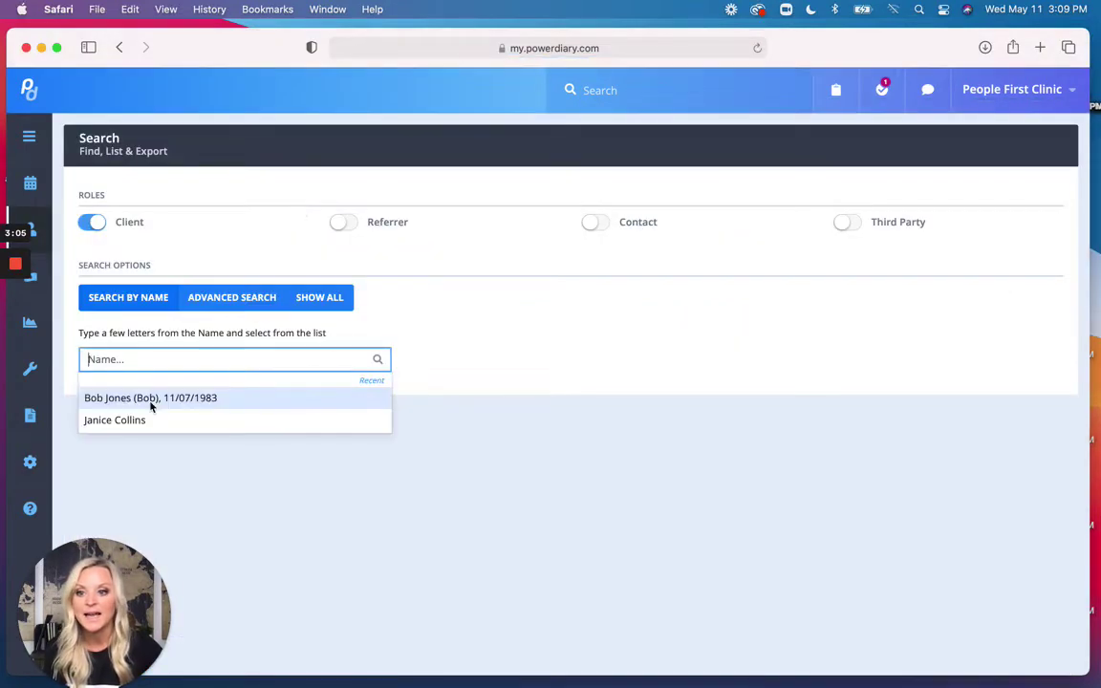
click(150, 399)
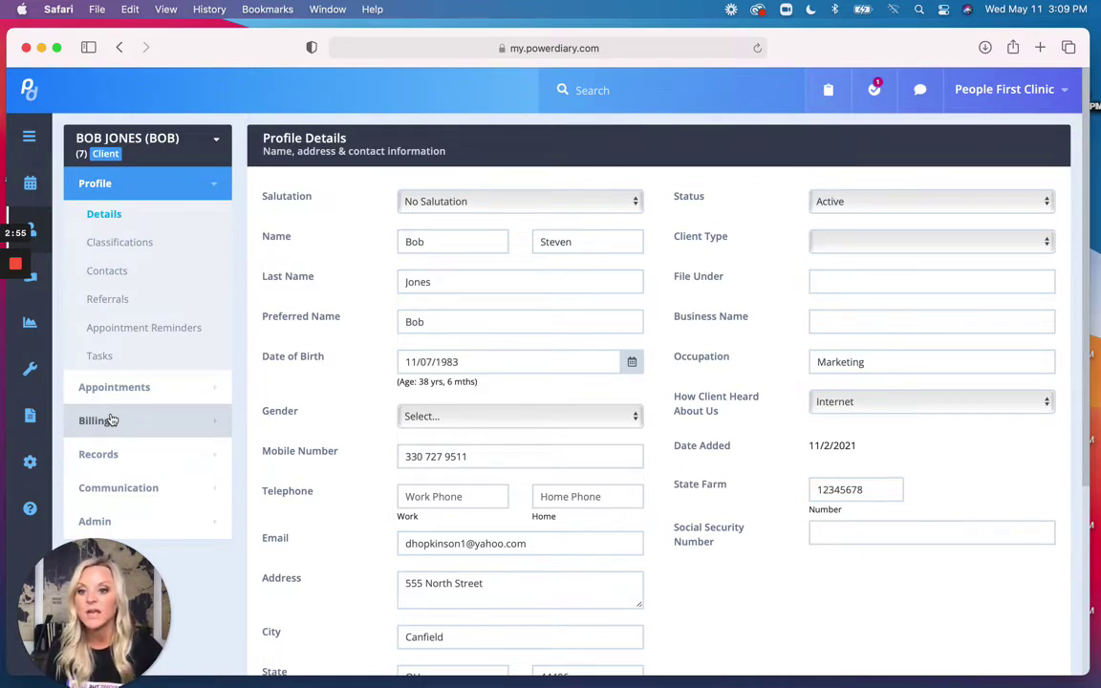
click(112, 420)
click(110, 454)
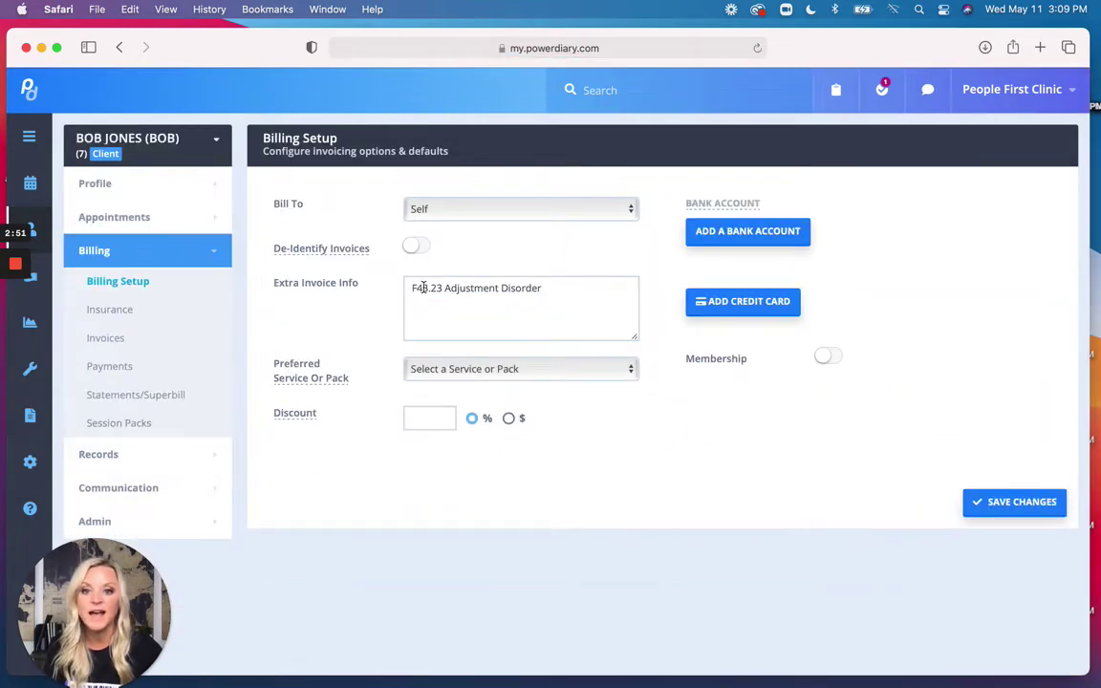
drag(541, 288, 399, 287)
click(416, 288)
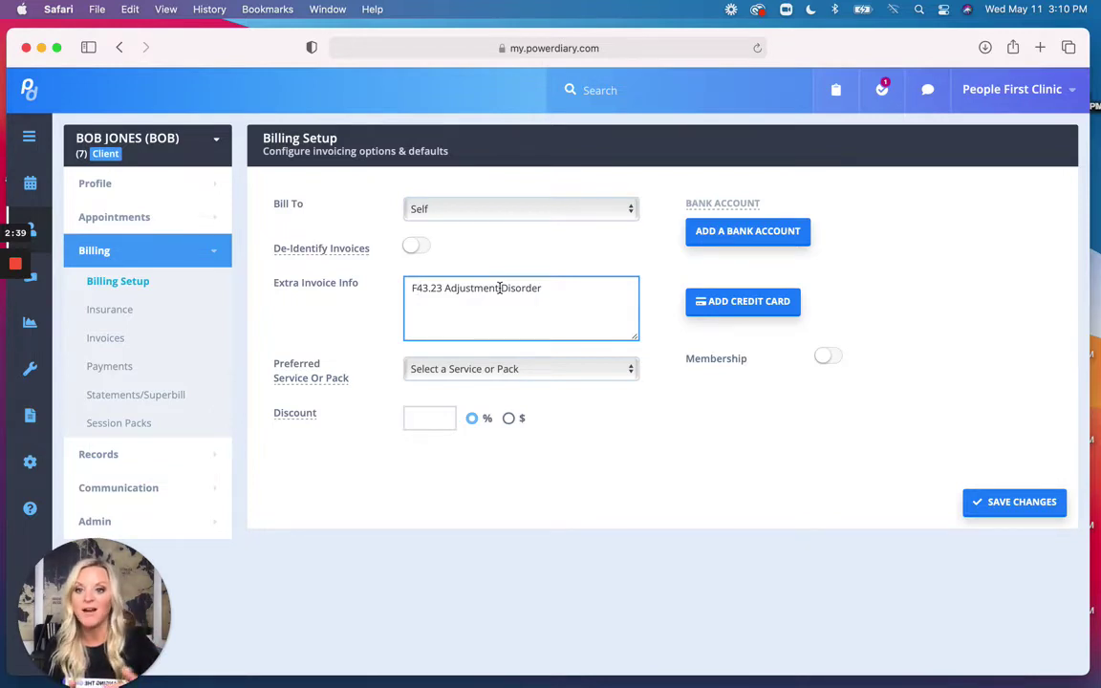
Make the client's State Farm insurance the default and save the insurance record.
click(107, 310)
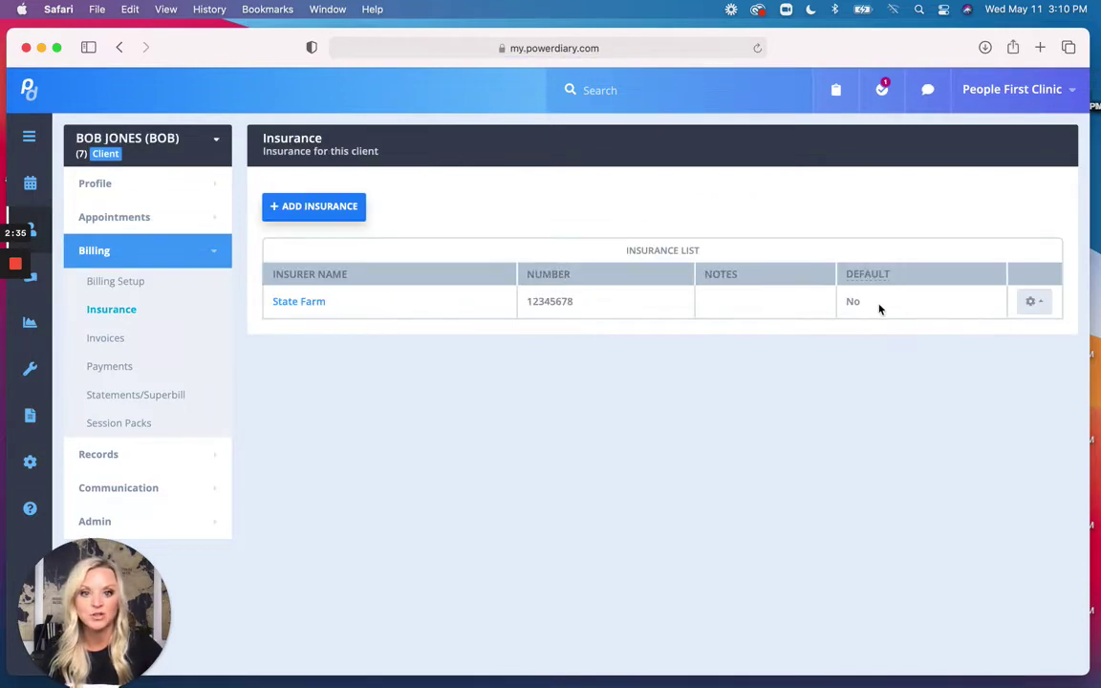
click(1032, 302)
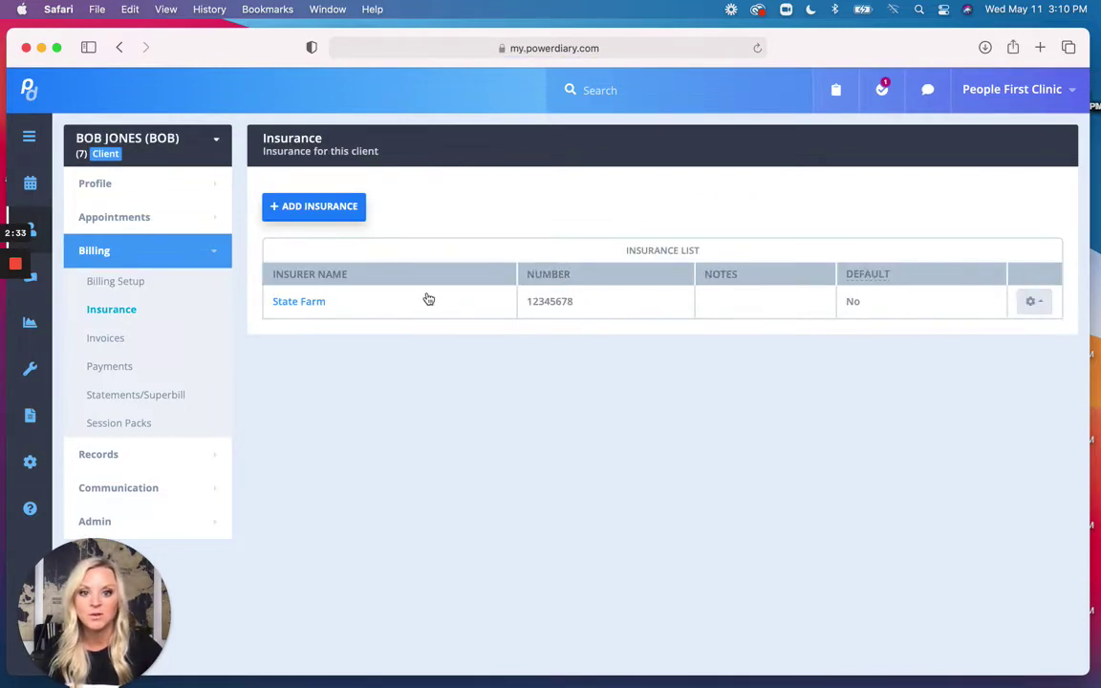
click(321, 303)
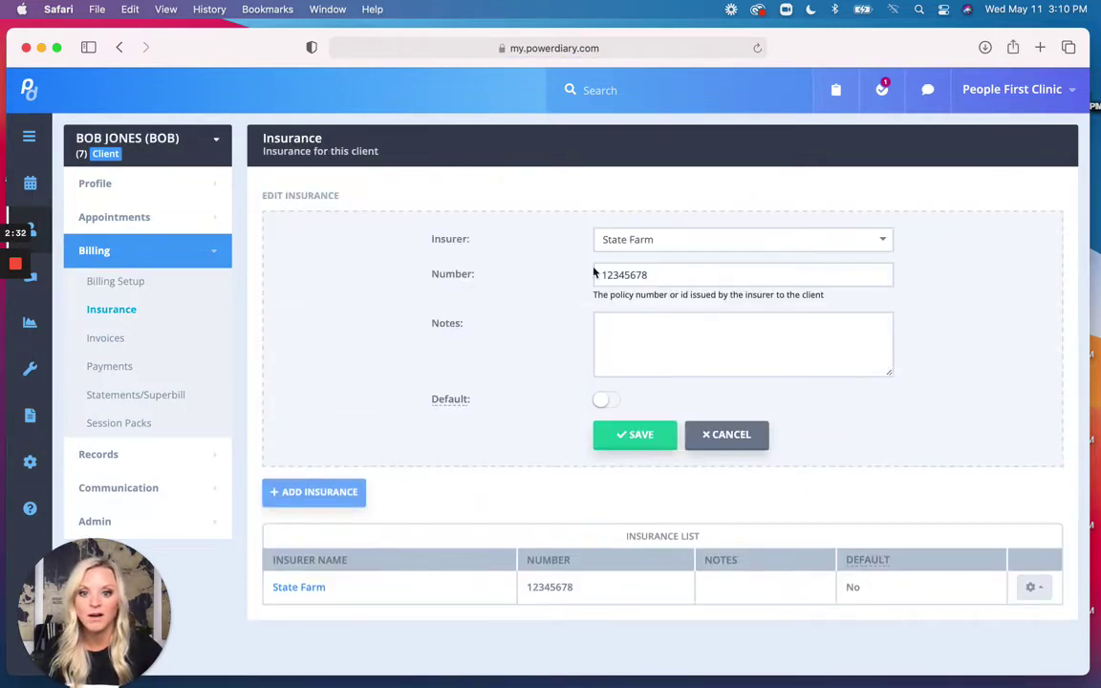
click(604, 401)
click(626, 435)
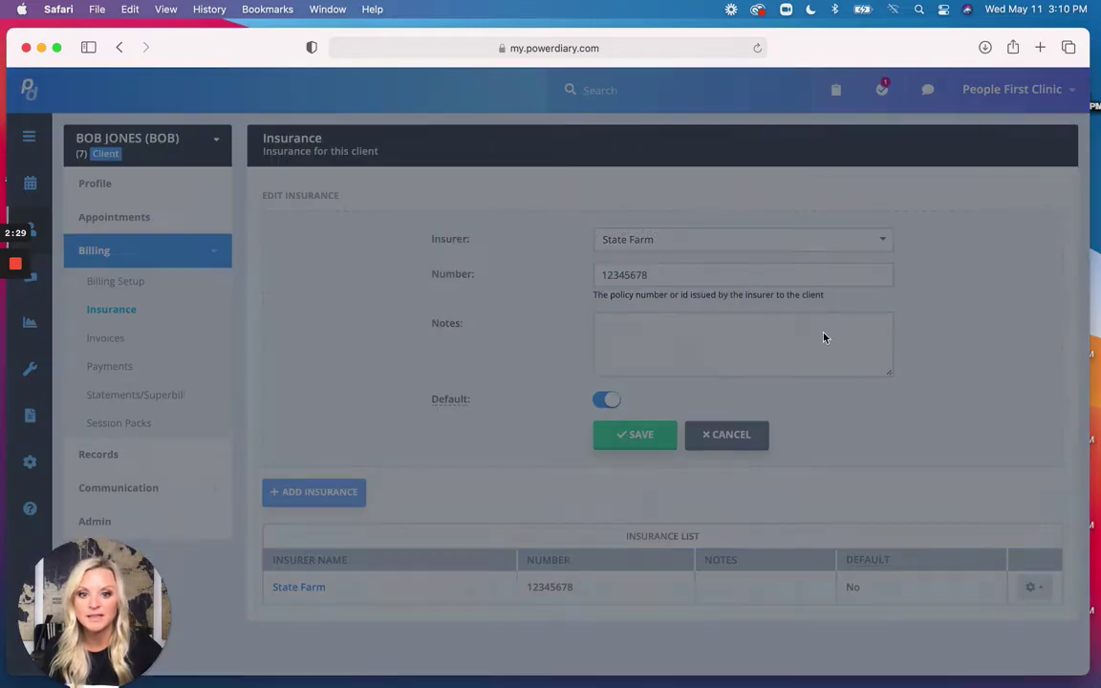
click(654, 349)
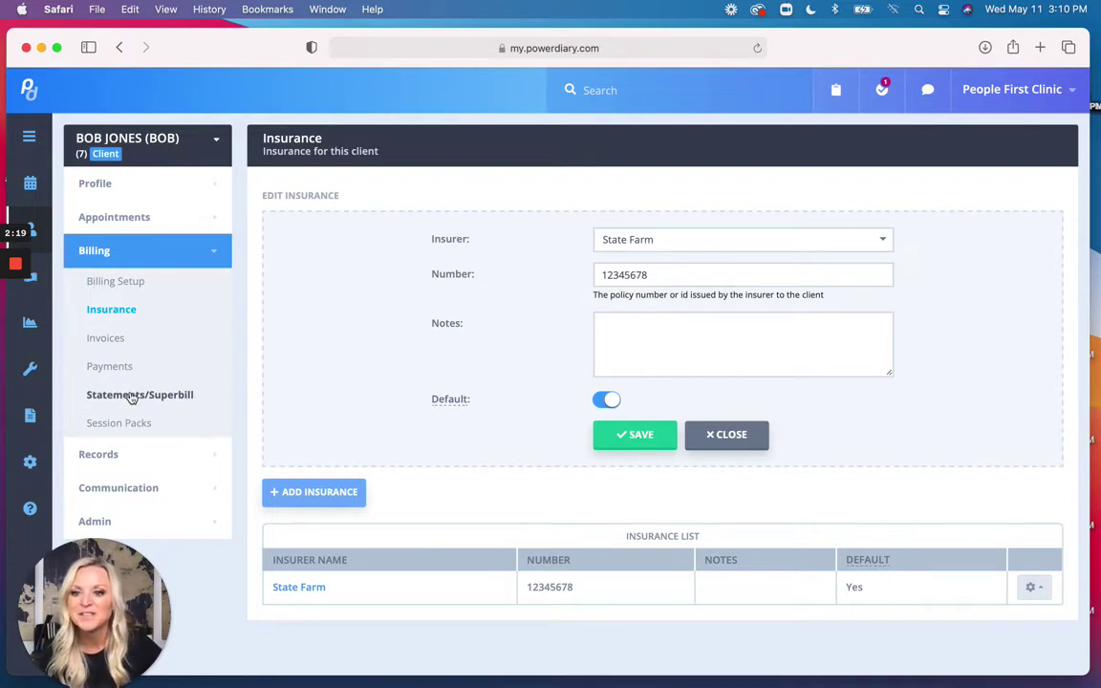
Start a new Superbill statement for the client covering 04/01/2022 to 04/30/2022.
click(132, 397)
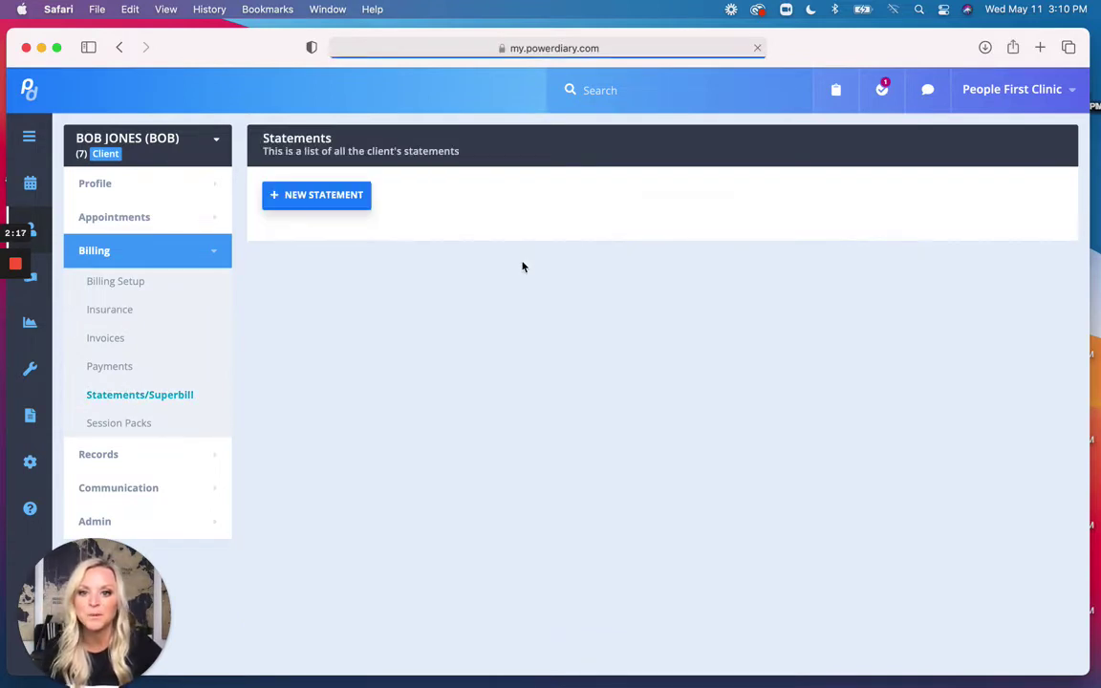
click(307, 198)
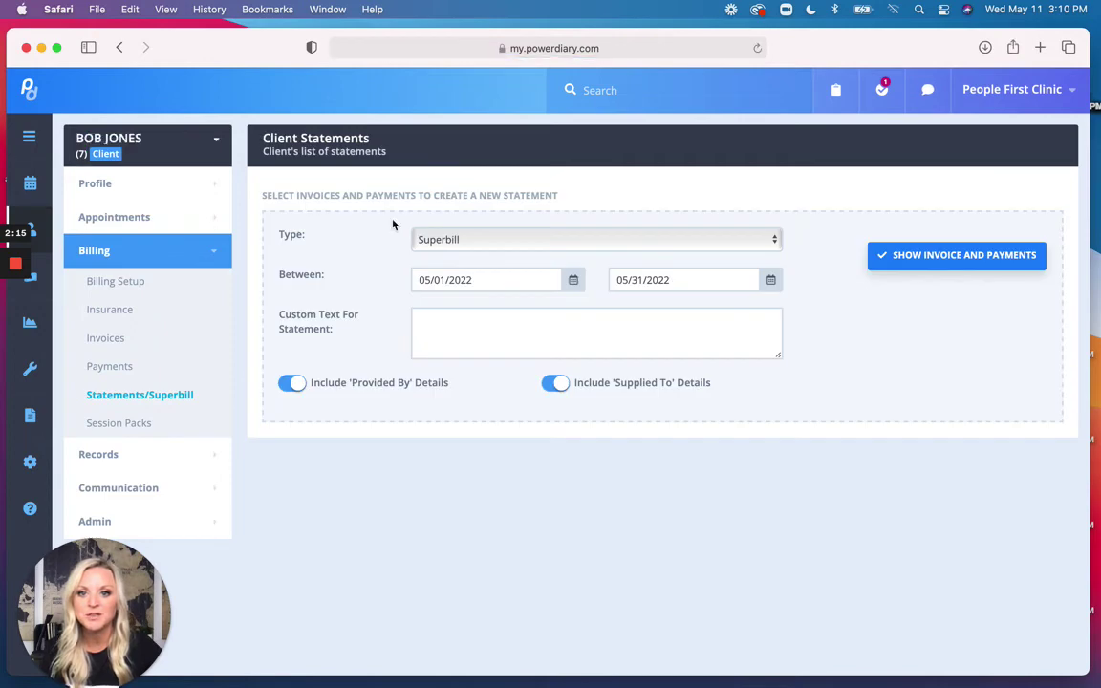
click(571, 281)
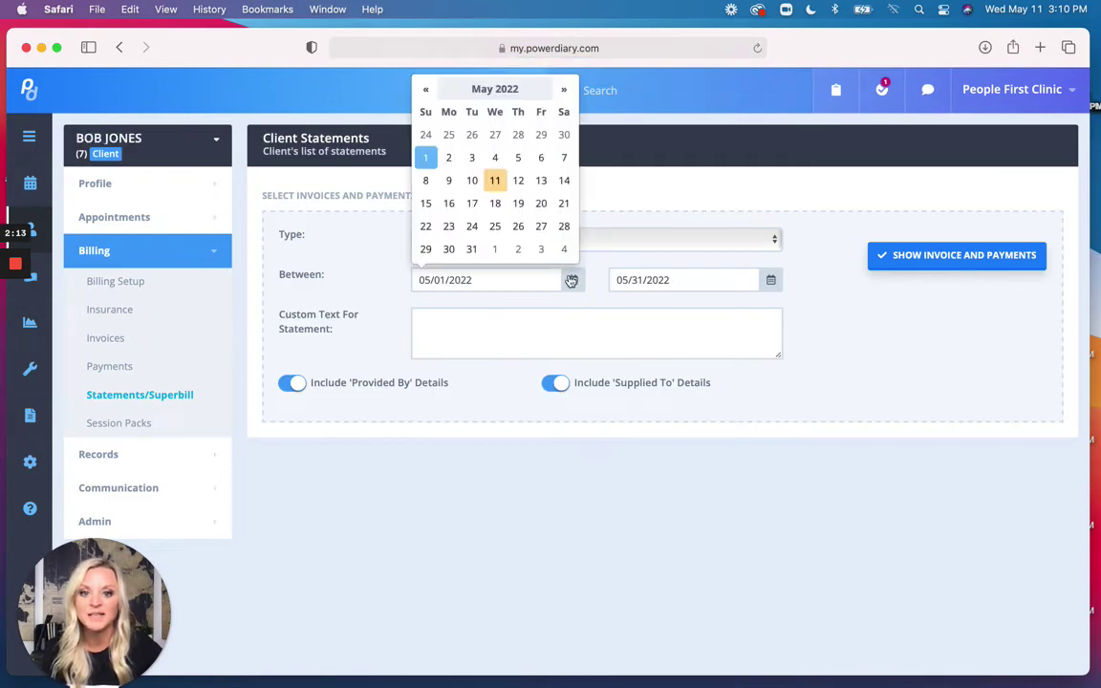
click(426, 96)
click(541, 135)
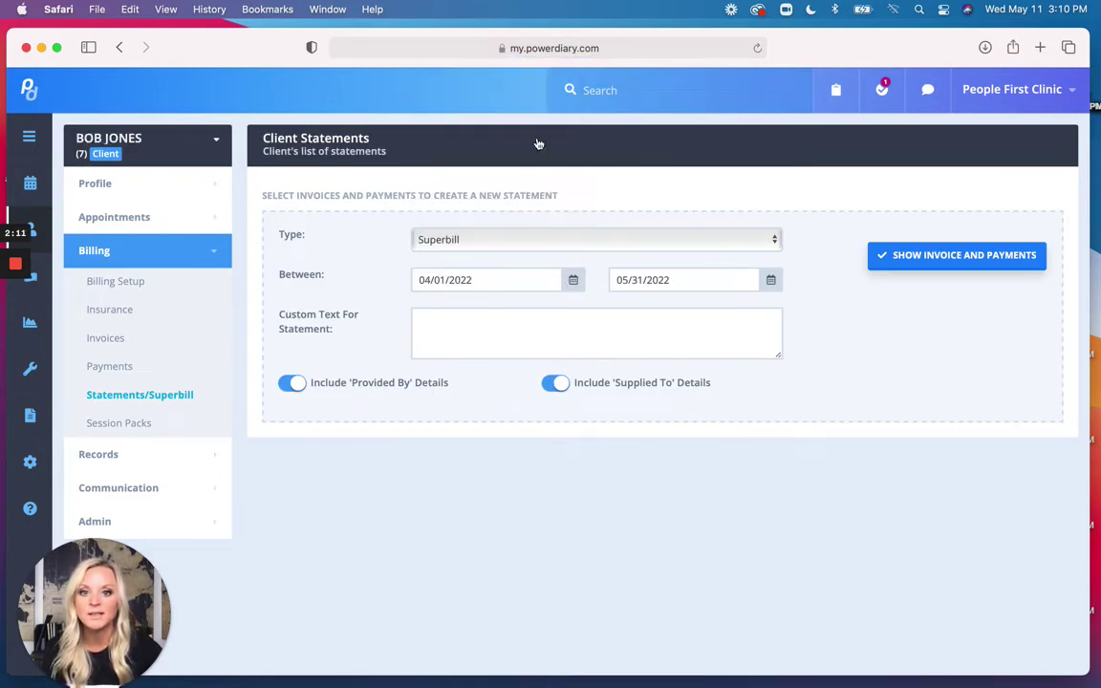
click(769, 279)
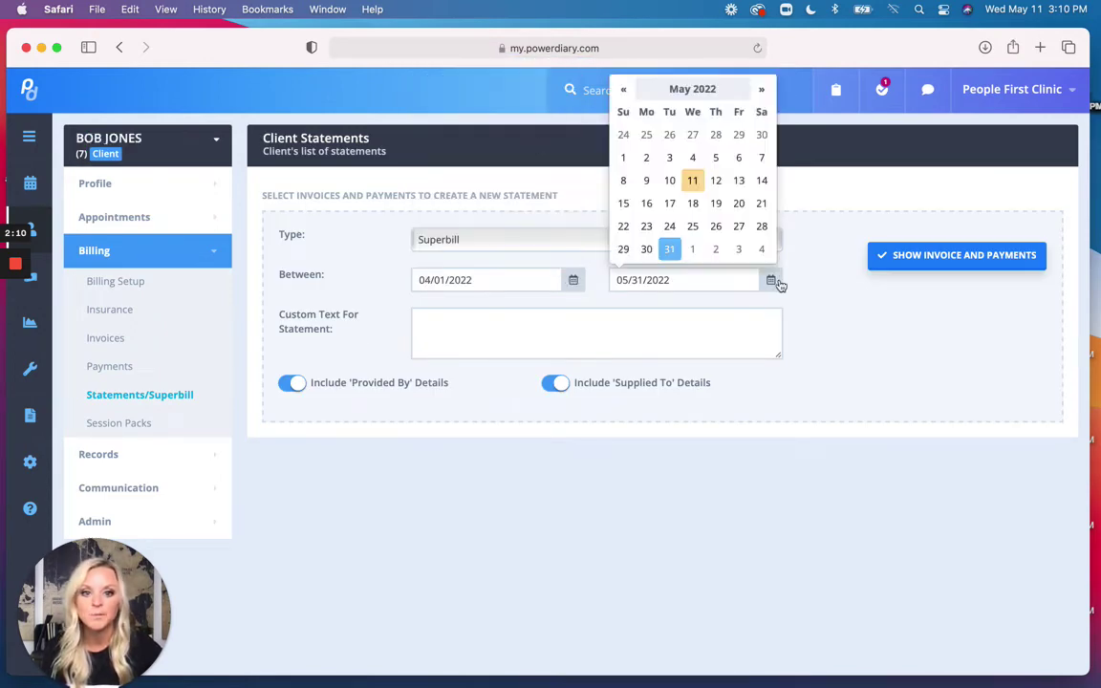
click(623, 89)
click(763, 227)
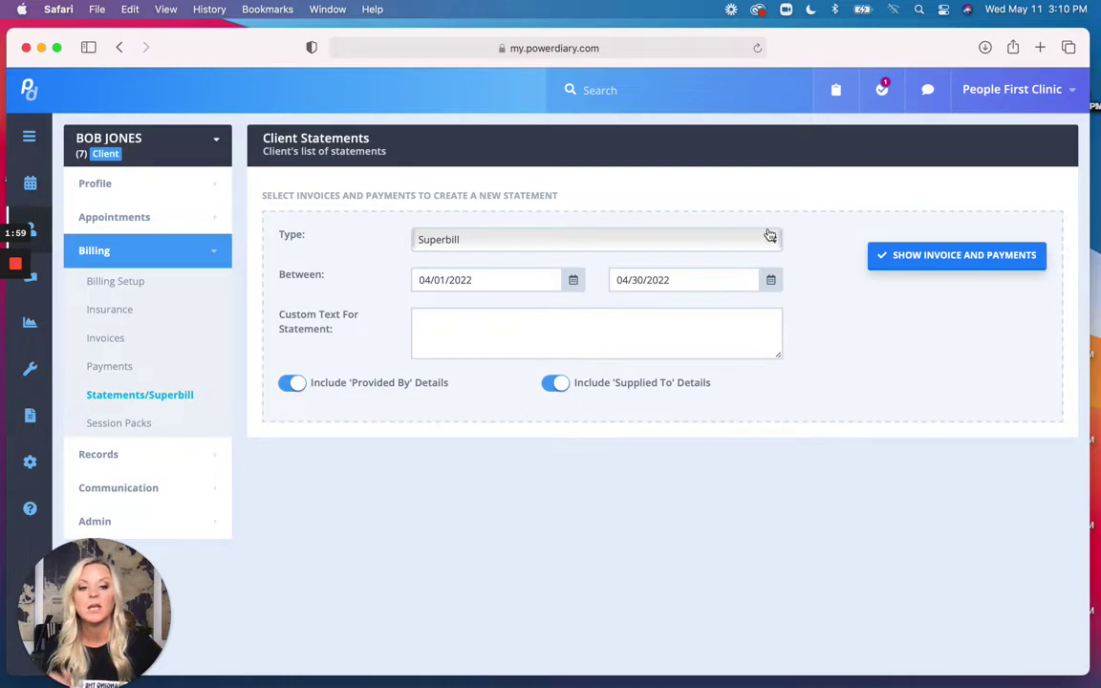
Load the invoices and payments for the period and create the statement with all listed invoice items included.
click(985, 260)
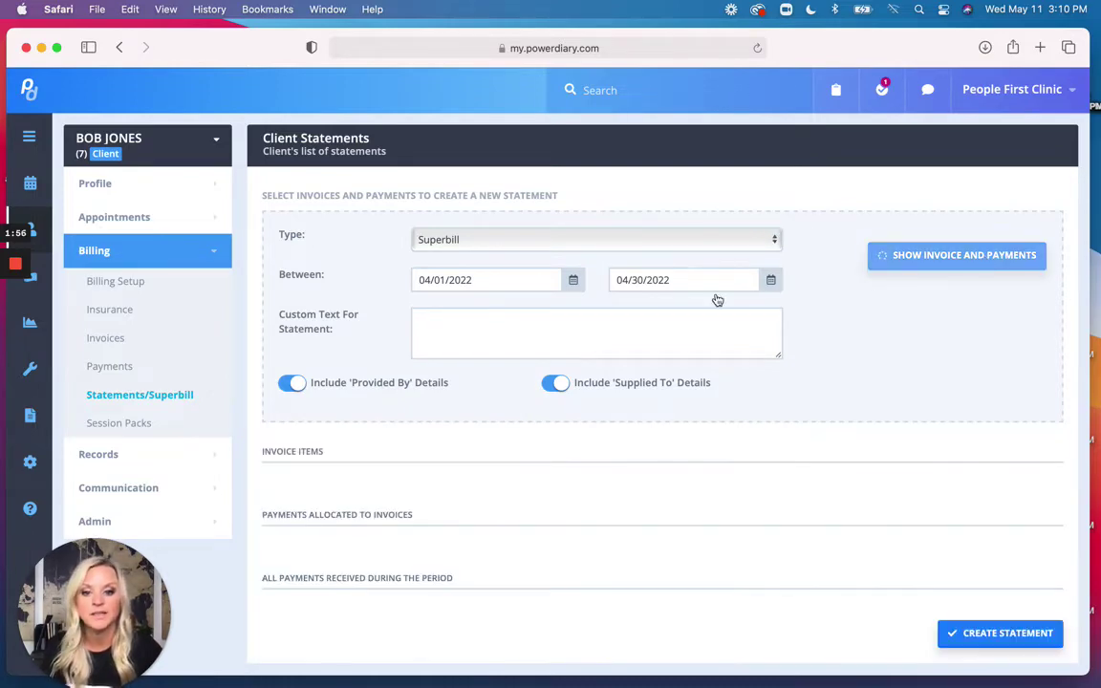
scroll(716, 298, down, 5)
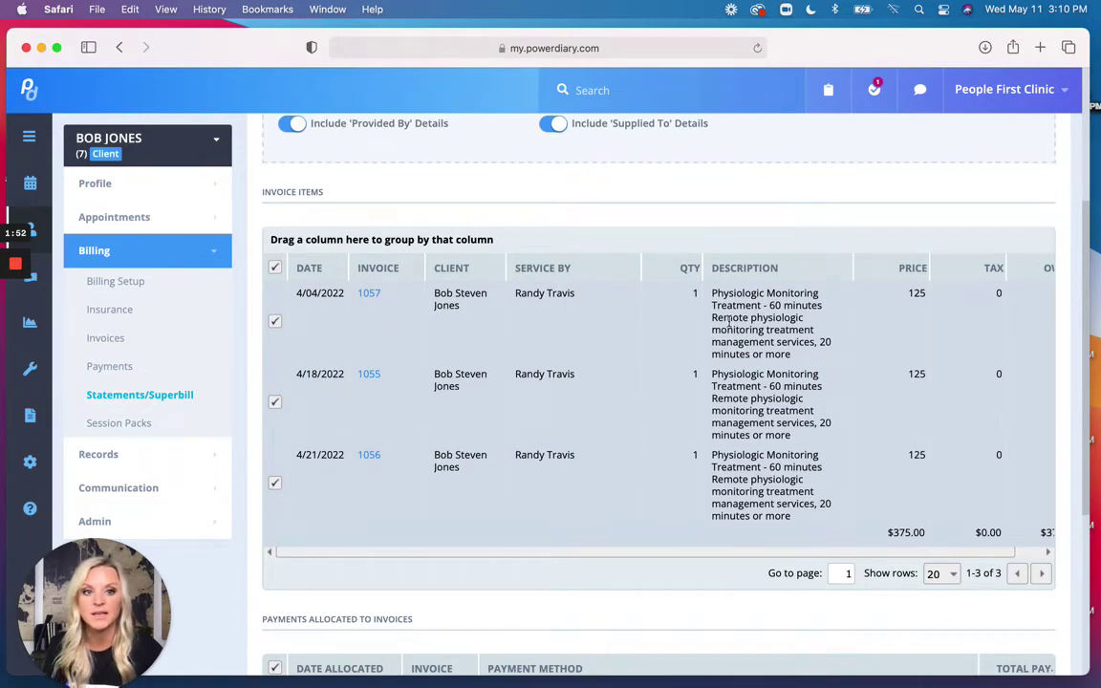
scroll(727, 320, up, 5)
scroll(727, 320, down, 10)
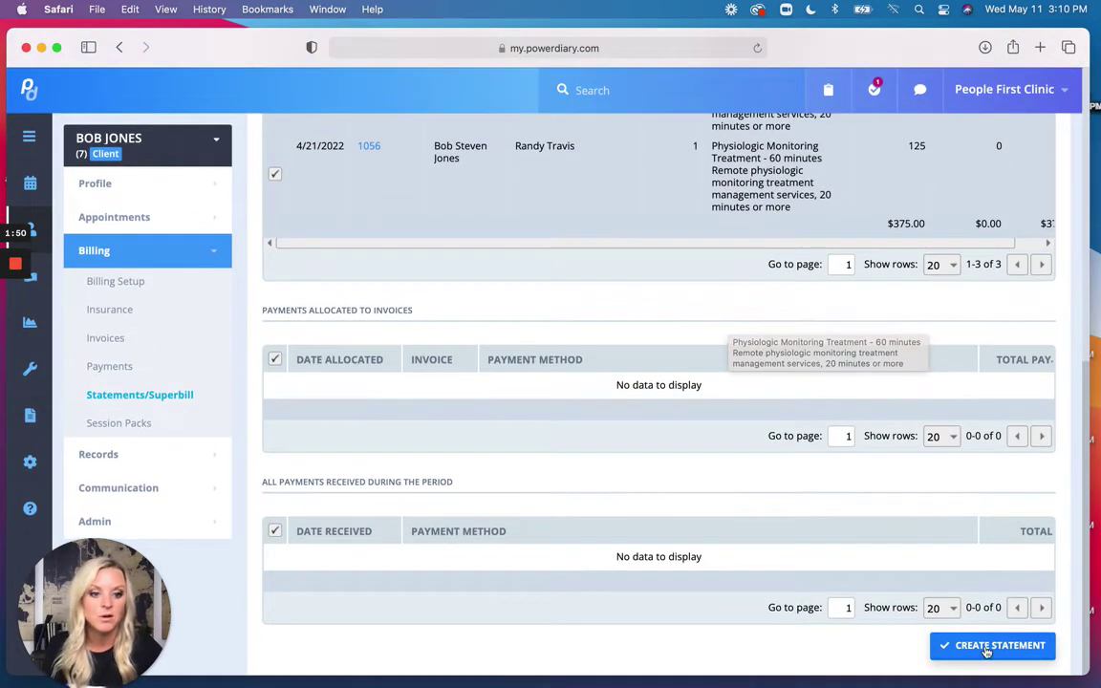
click(987, 647)
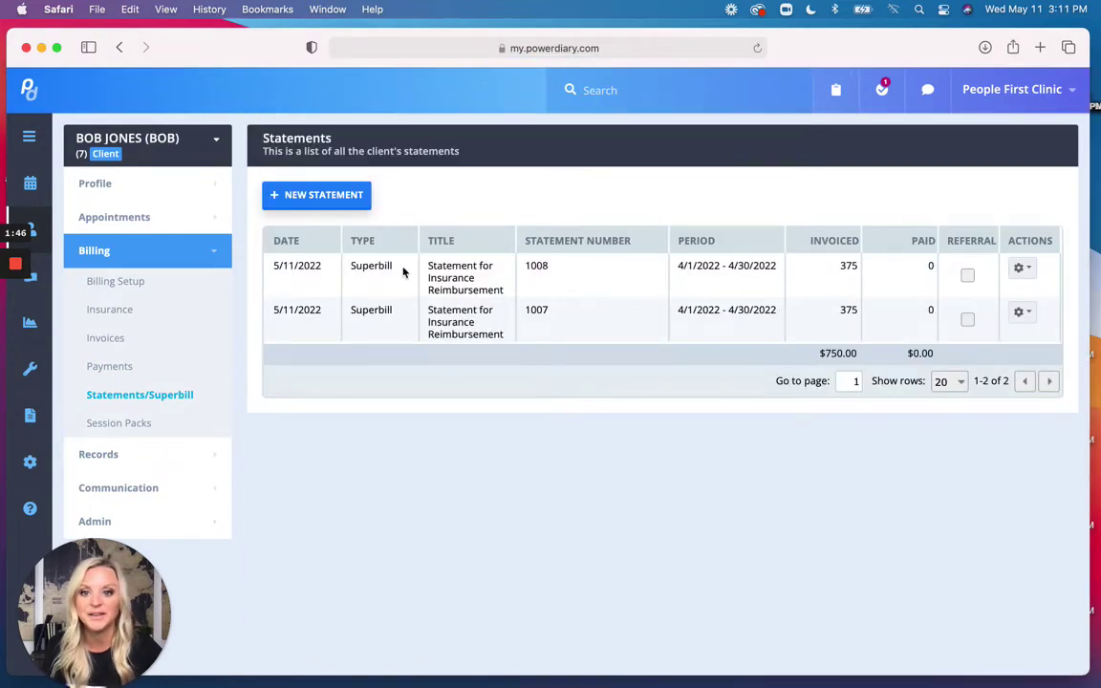
Preview the newest superbill for printing as "Statement for Insurance Reimbursement", examine its provider, client, insurance and invoice item details, and close the preview.
click(1020, 268)
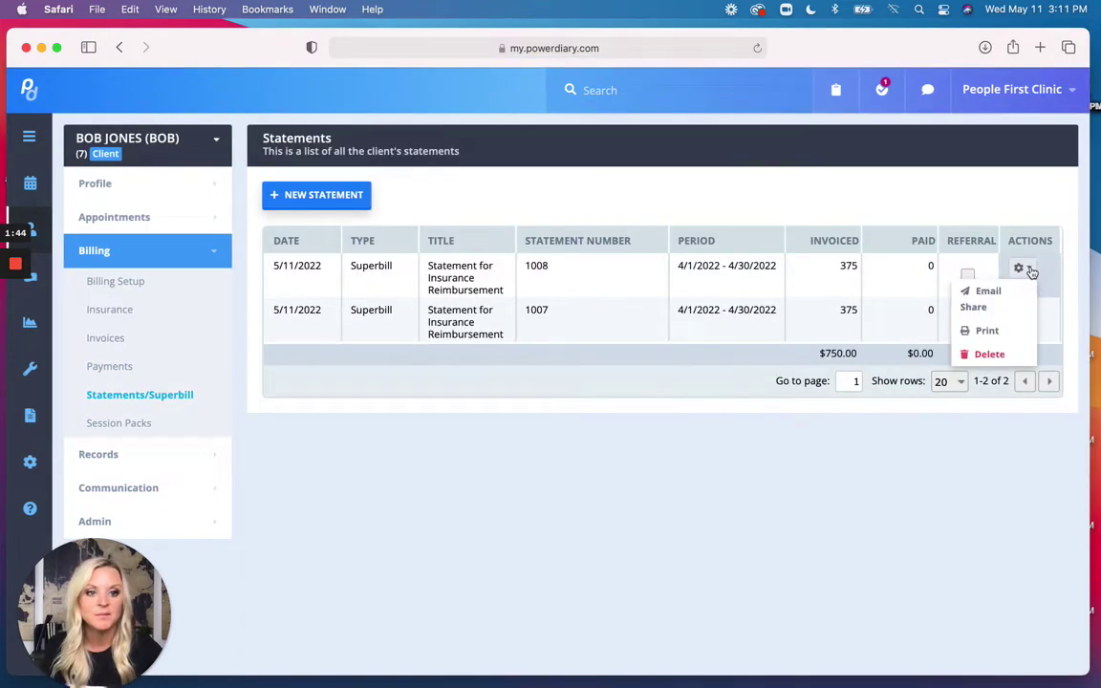
click(989, 331)
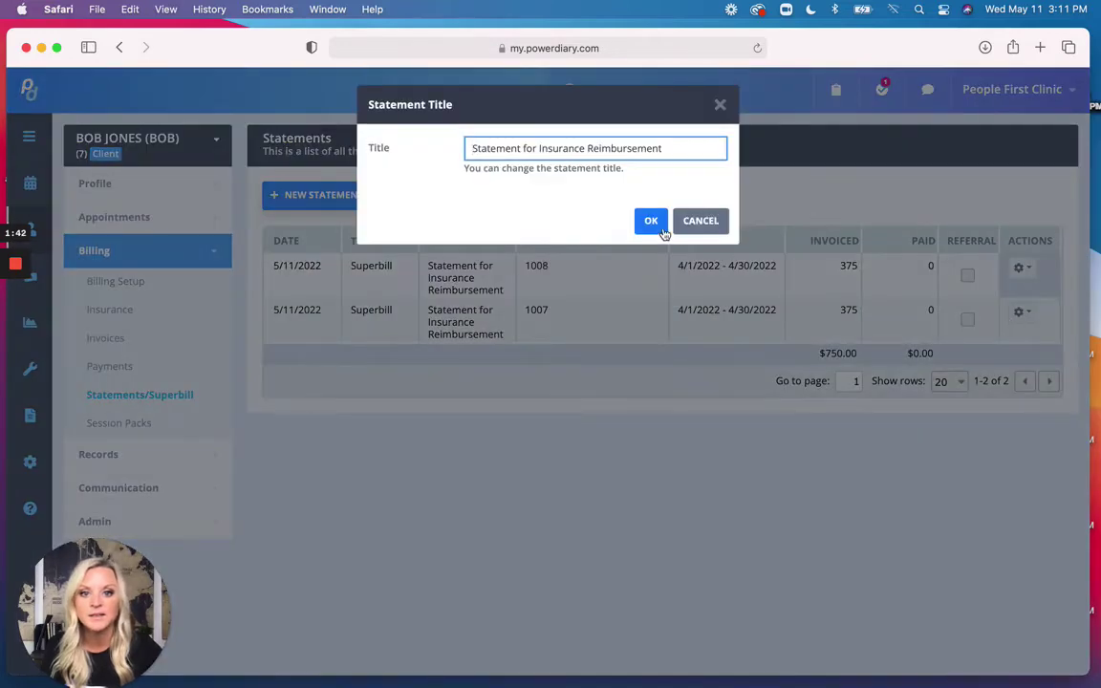
click(653, 222)
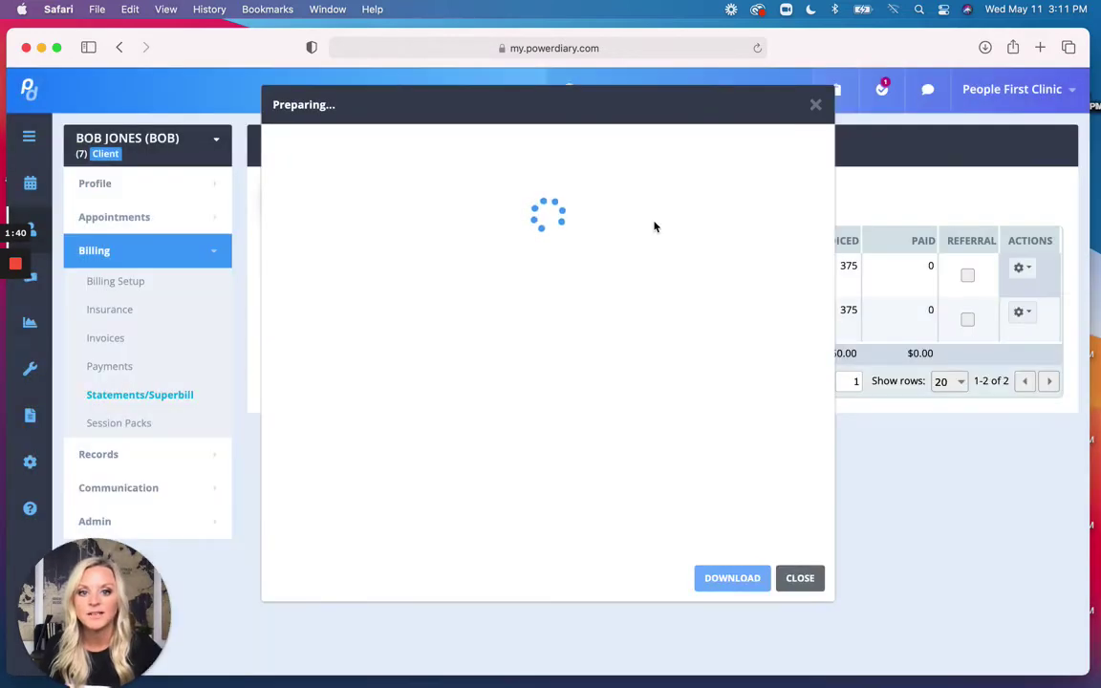
scroll(570, 247, down, 2)
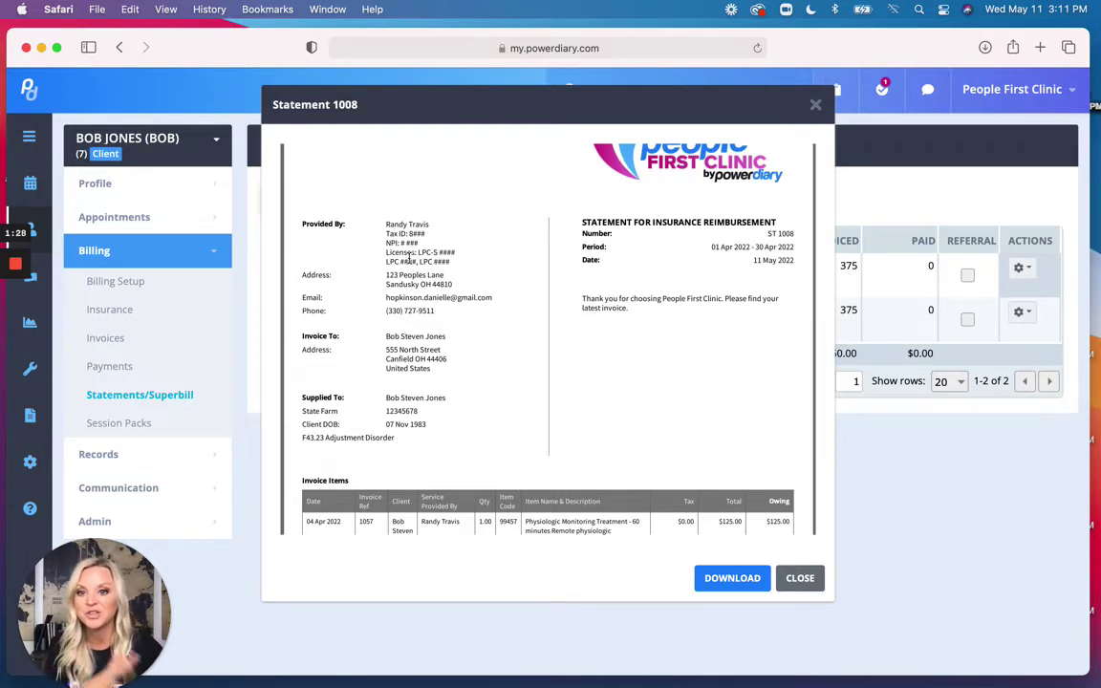
scroll(603, 314, down, 2)
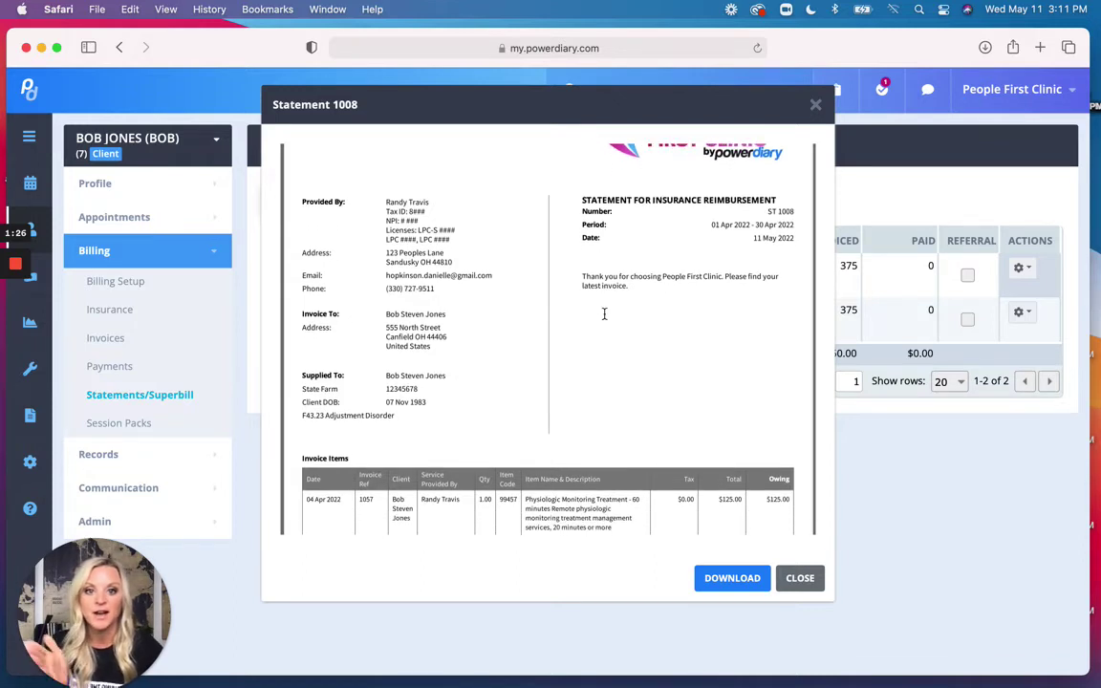
scroll(604, 313, down, 10)
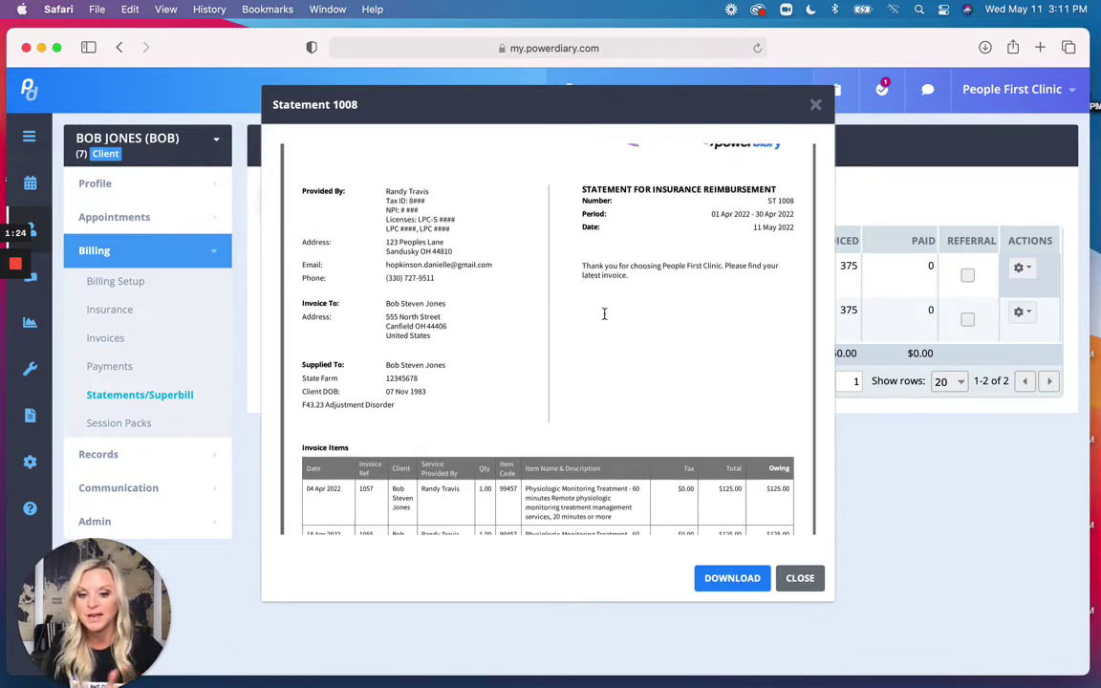
scroll(603, 314, down, 5)
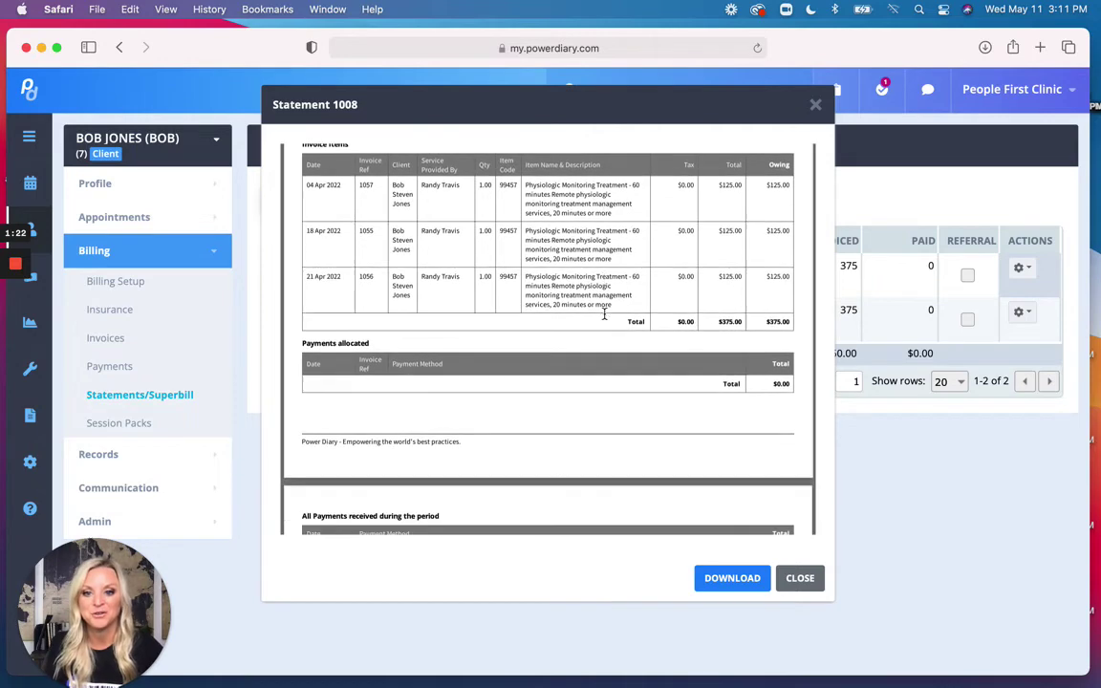
scroll(604, 313, up, 4)
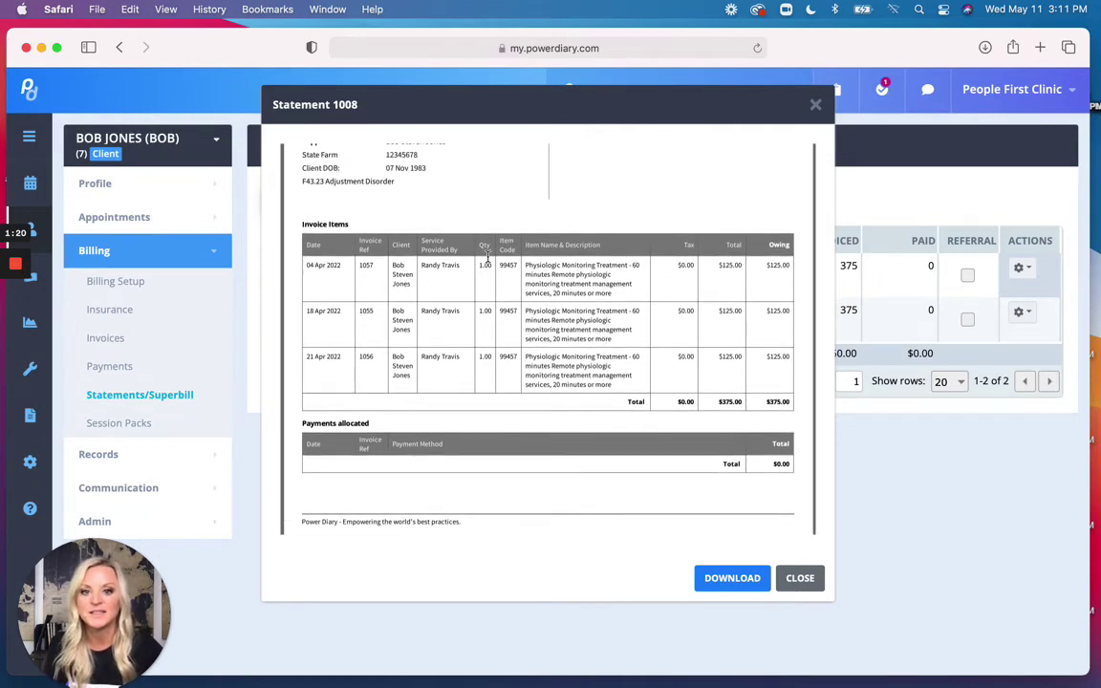
scroll(574, 252, down, 1)
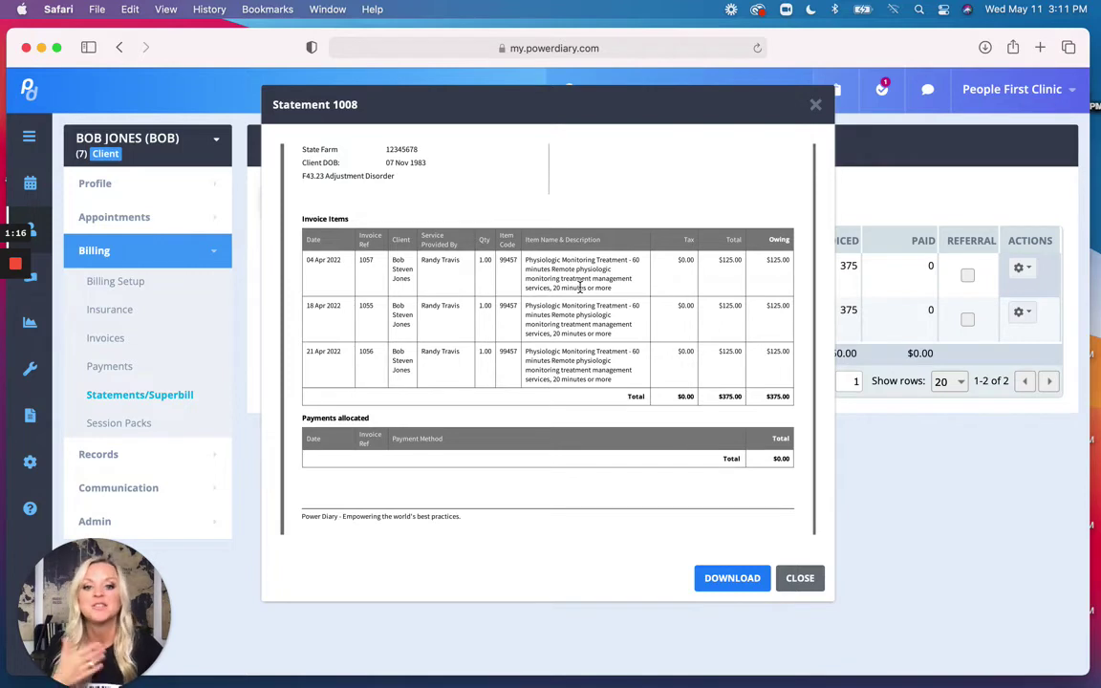
click(818, 576)
Open the available actions for the newest superbill statement.
click(1020, 269)
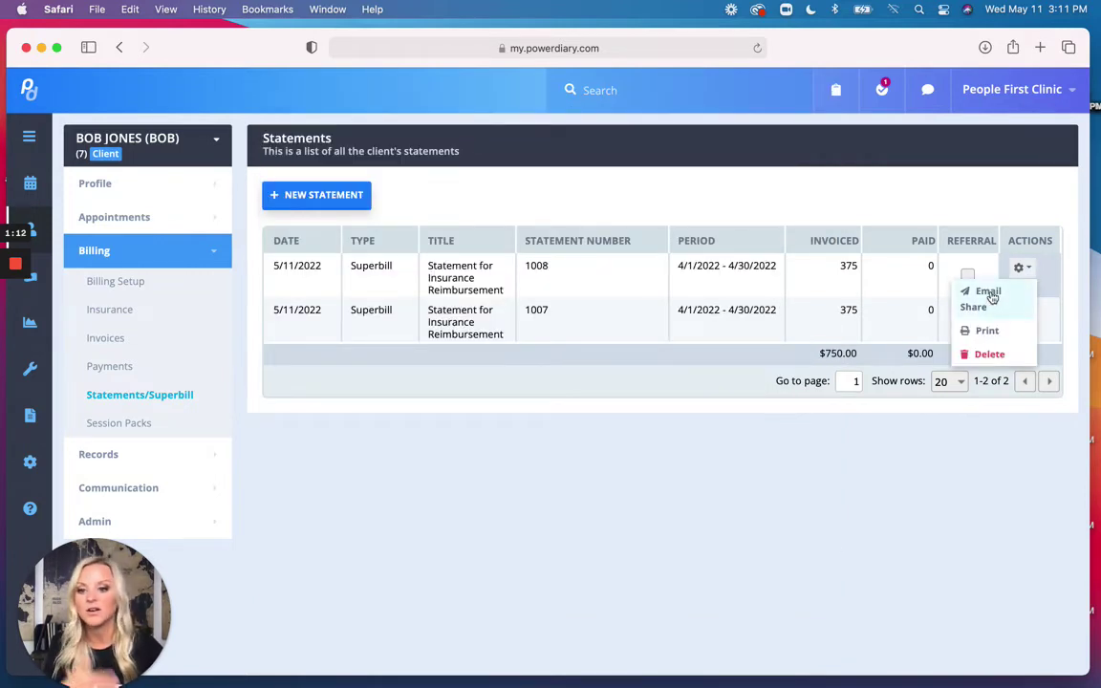